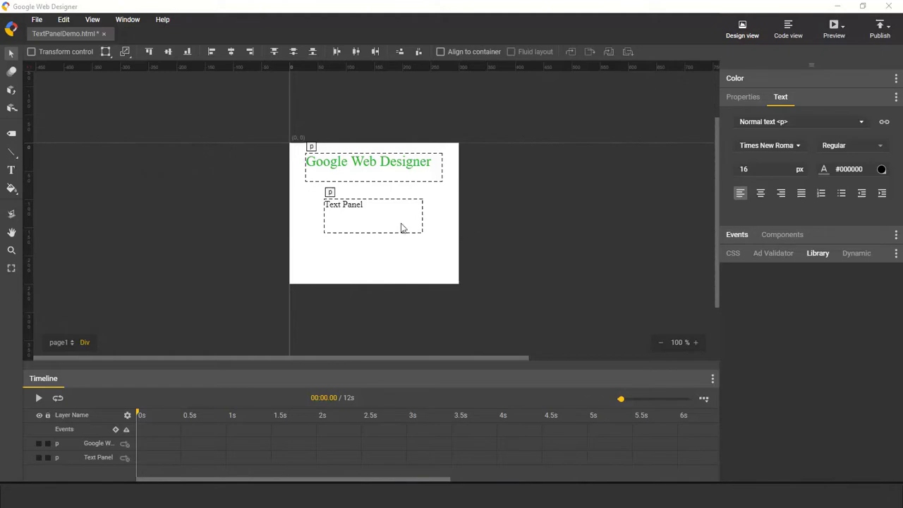
Switch to the Text tool to get ready to add text to the stage
{"action": "left_click", "coordinate": [11, 171]}
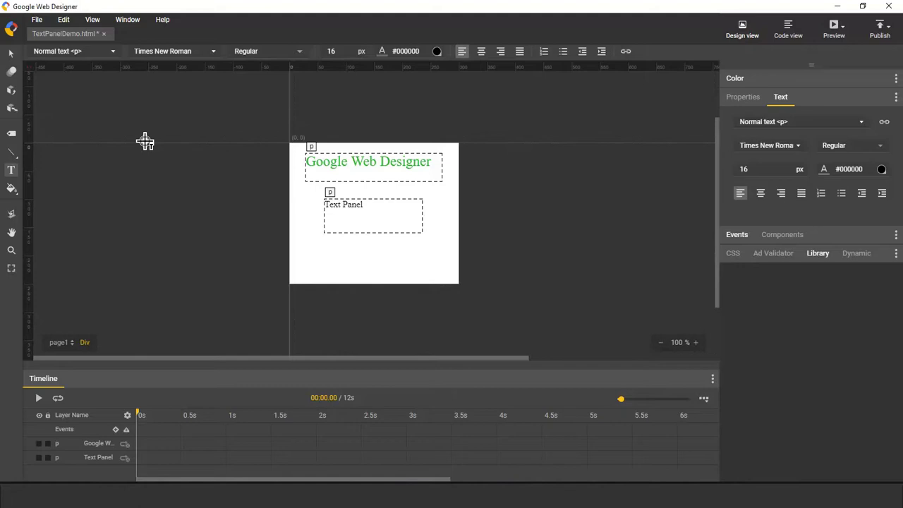
Check the green heading's text settings, then select the Text Panel box (16 px black Times New Roman)
{"action": "left_click", "coordinate": [10, 54]}
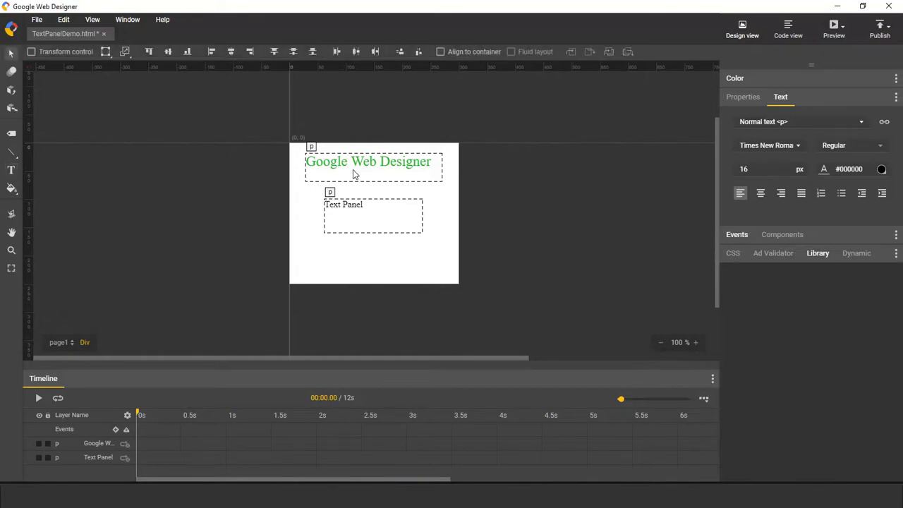
{"action": "left_click", "coordinate": [360, 214]}
{"action": "left_click", "coordinate": [360, 173]}
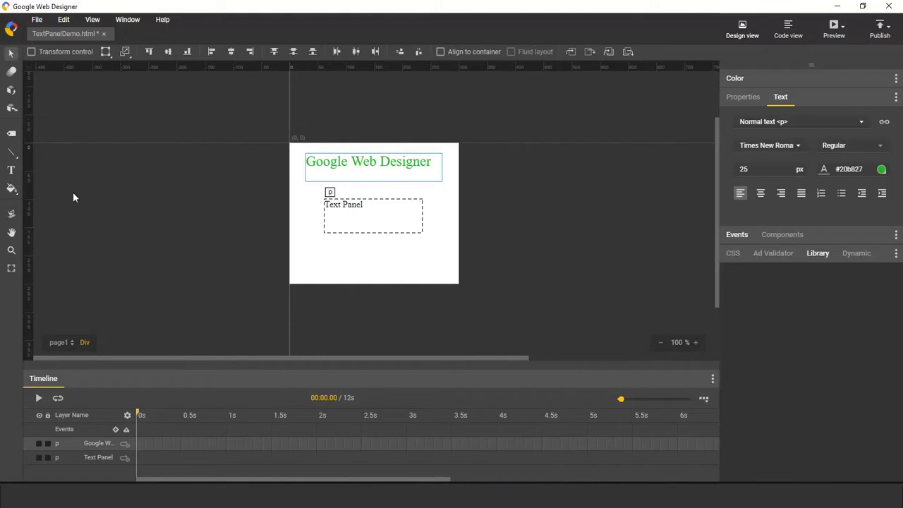
{"action": "left_click", "coordinate": [12, 170]}
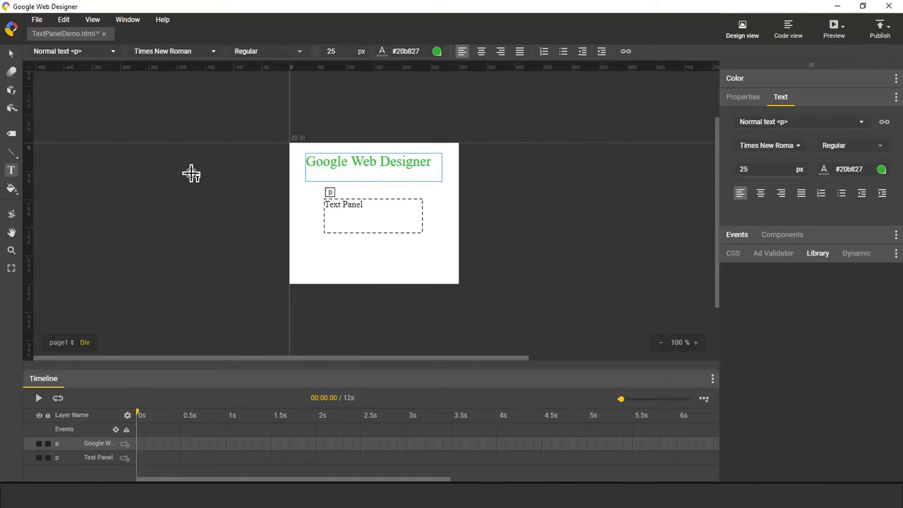
{"action": "left_click", "coordinate": [11, 54]}
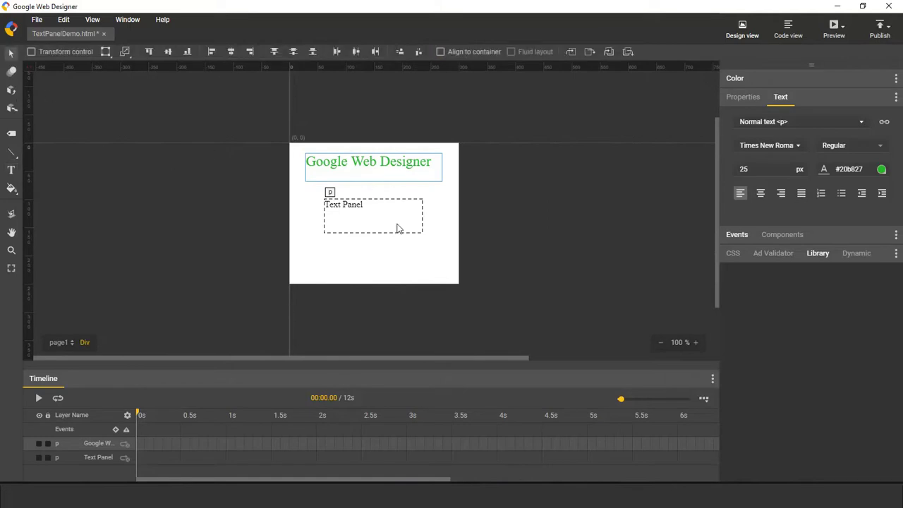
{"action": "left_click", "coordinate": [397, 224]}
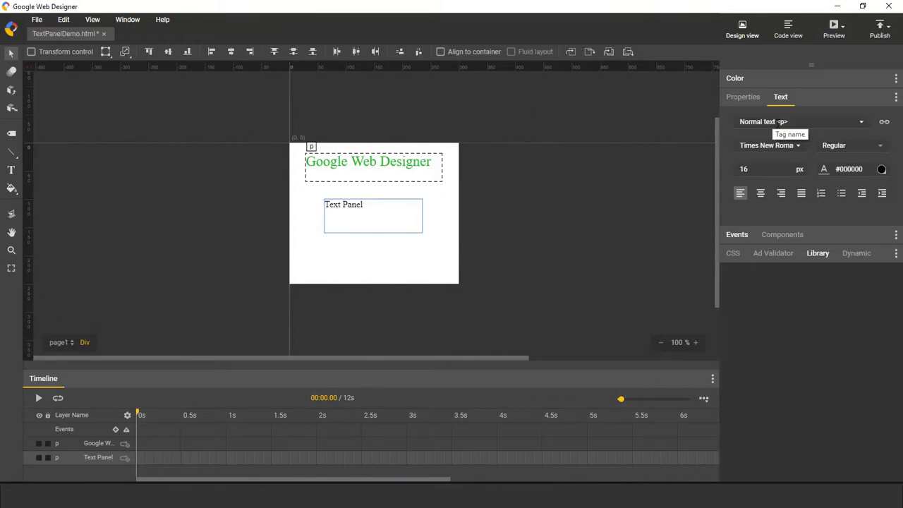
Try Heading 1 on the Text Panel, revert to Normal text <p>, and set its font to Courier New
{"action": "left_click", "coordinate": [779, 123]}
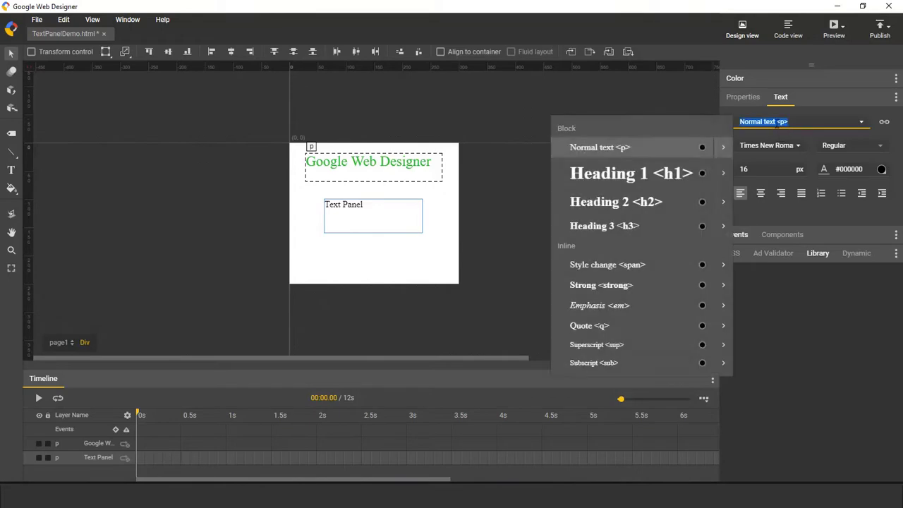
{"action": "left_click", "coordinate": [661, 179]}
{"action": "left_click", "coordinate": [744, 124]}
{"action": "left_click", "coordinate": [664, 150]}
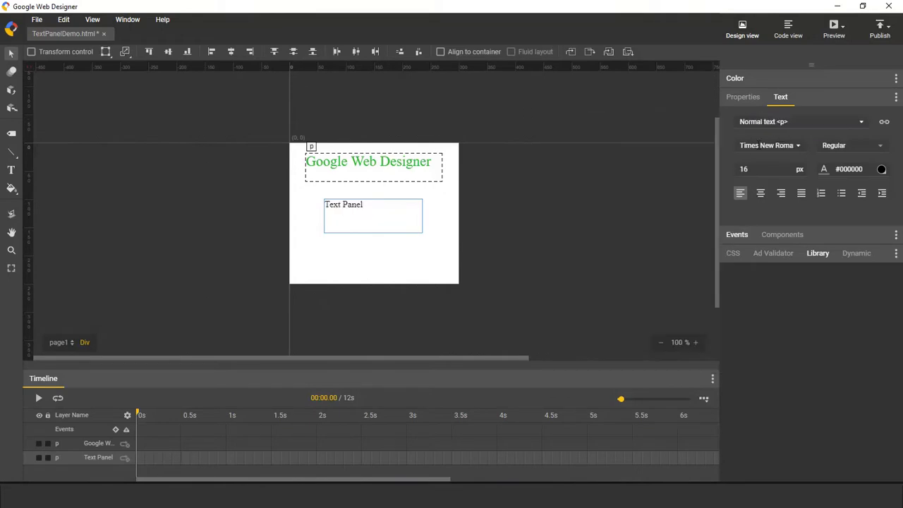
{"action": "left_click", "coordinate": [769, 145]}
{"action": "left_click", "coordinate": [771, 223]}
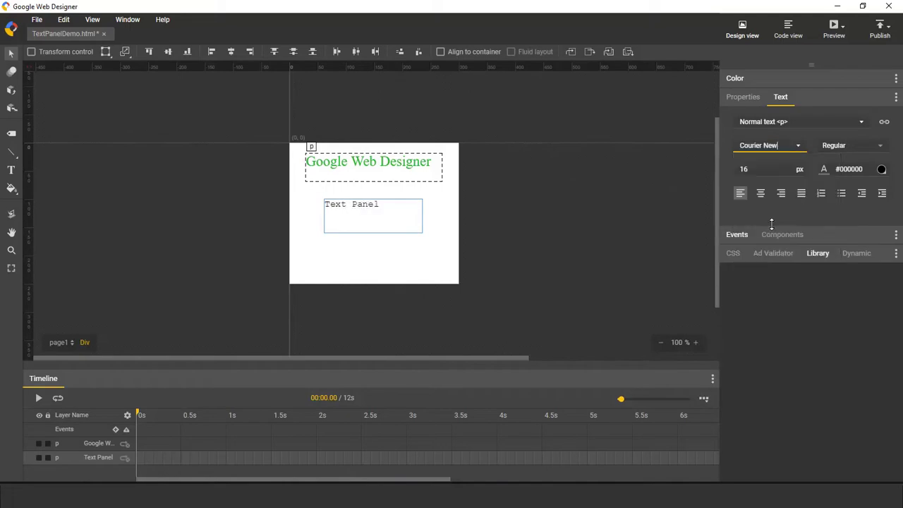
{"action": "left_click", "coordinate": [776, 150]}
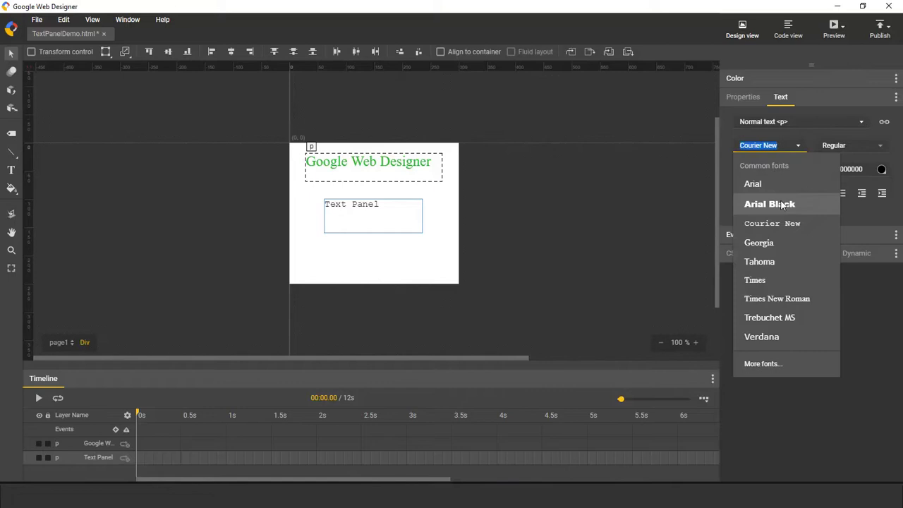
Add Open Sans and Open Sans Condensed from Google Fonts, applying Open Sans Condensed to Text Panel
{"action": "left_click", "coordinate": [769, 365]}
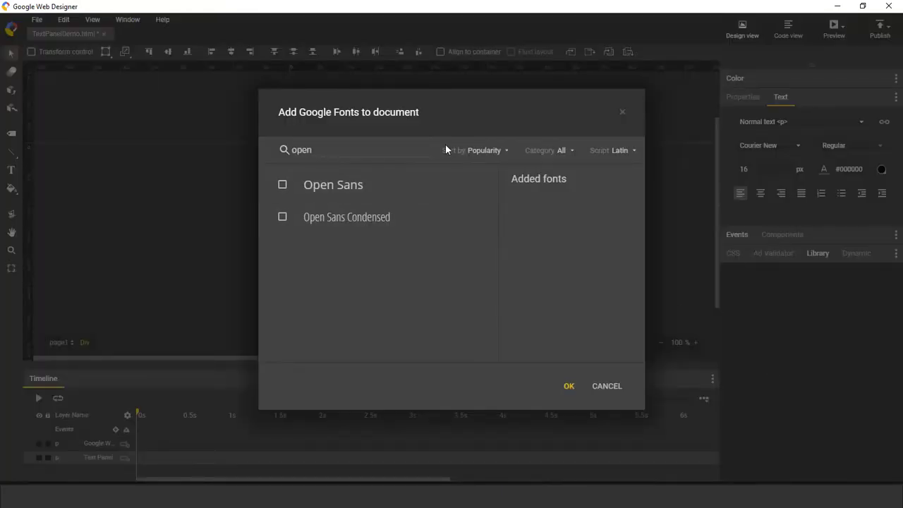
{"action": "left_click", "coordinate": [426, 150]}
{"action": "left_click", "coordinate": [359, 184]}
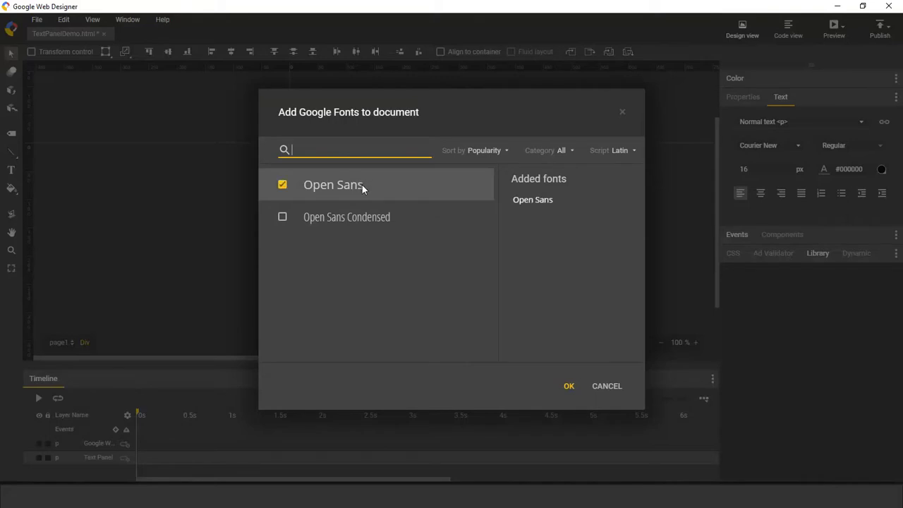
{"action": "left_click", "coordinate": [366, 216]}
{"action": "left_click", "coordinate": [570, 386]}
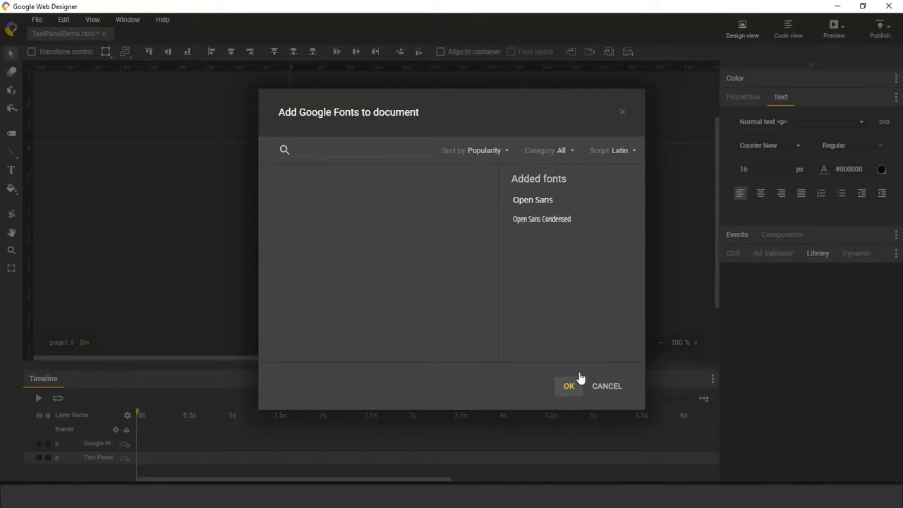
{"action": "left_click", "coordinate": [776, 146]}
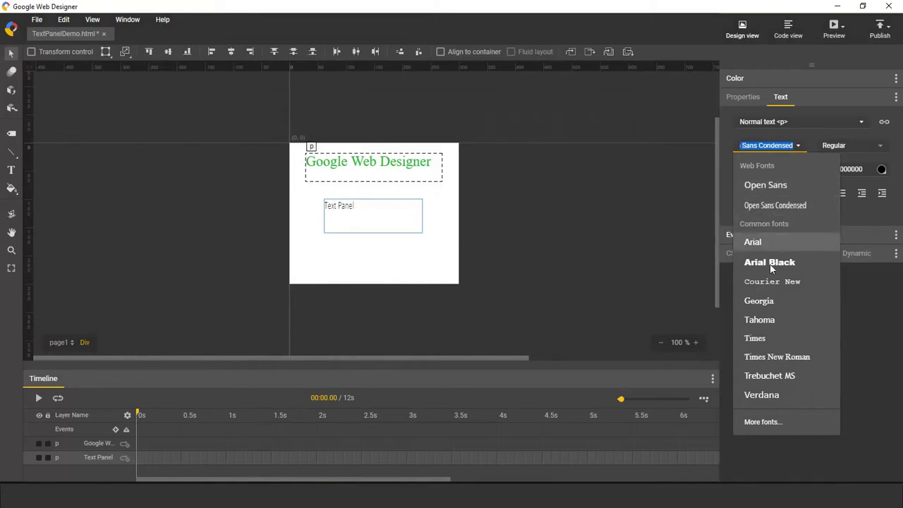
Try Italic and Bold styles on the Text Panel text, then return it to Regular
{"action": "left_click", "coordinate": [760, 150]}
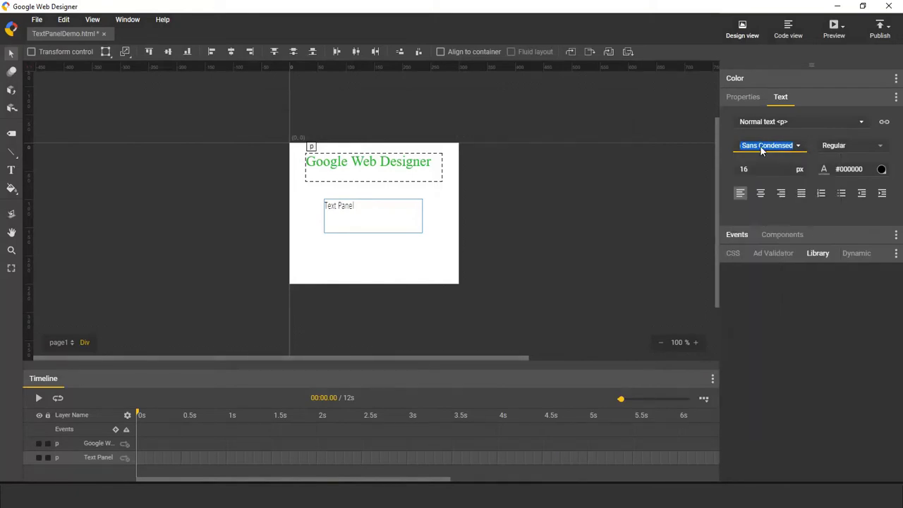
{"action": "left_click", "coordinate": [853, 145]}
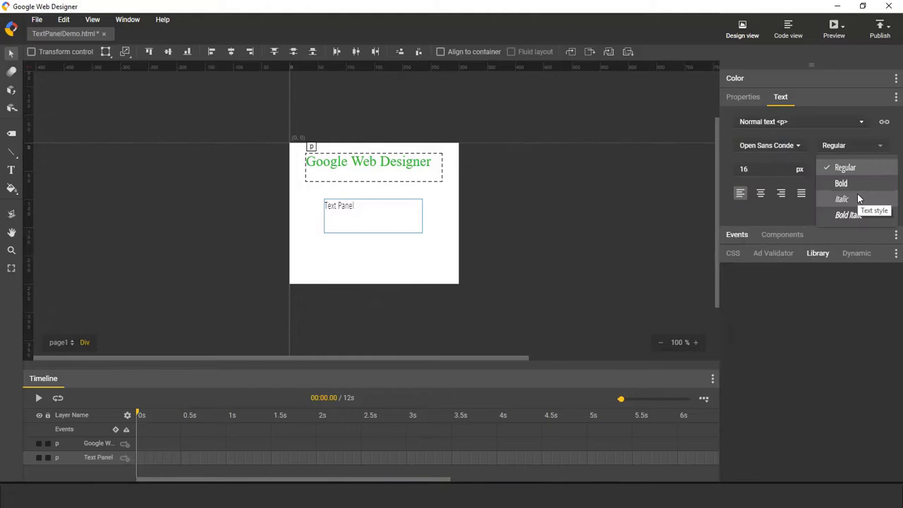
{"action": "left_click", "coordinate": [857, 199]}
{"action": "left_click", "coordinate": [843, 146]}
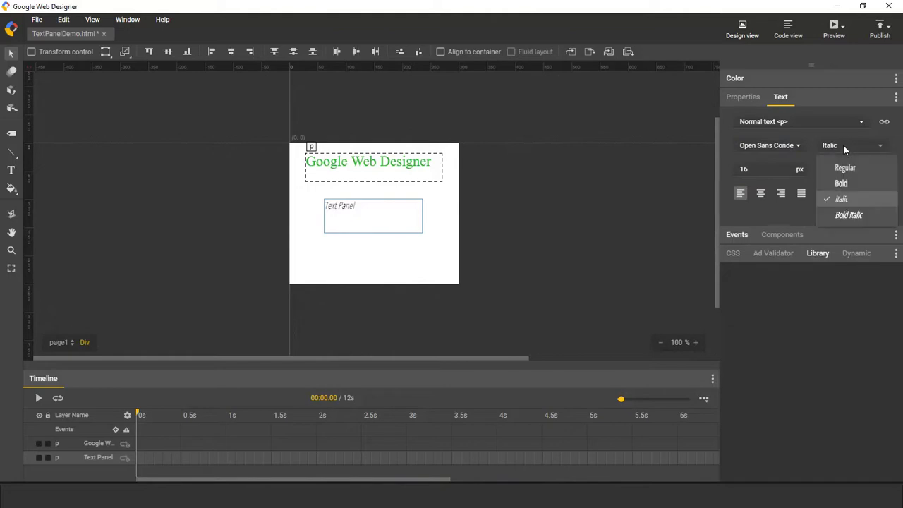
{"action": "left_click", "coordinate": [852, 184]}
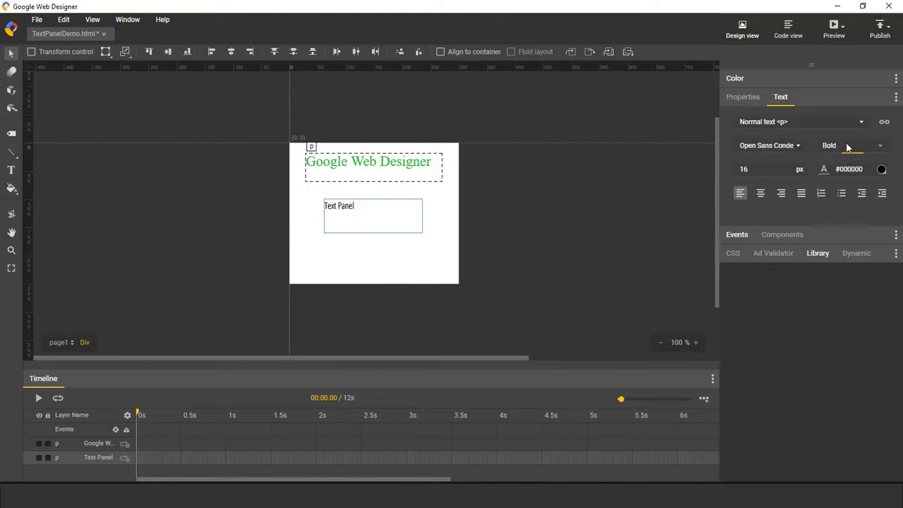
{"action": "left_click", "coordinate": [848, 147]}
{"action": "left_click", "coordinate": [842, 170]}
Set the Text Panel font size to 30 px, then change it to 19 px
{"action": "left_click", "coordinate": [763, 173]}
{"action": "type", "text": "30"}
{"action": "key", "text": "Return"}
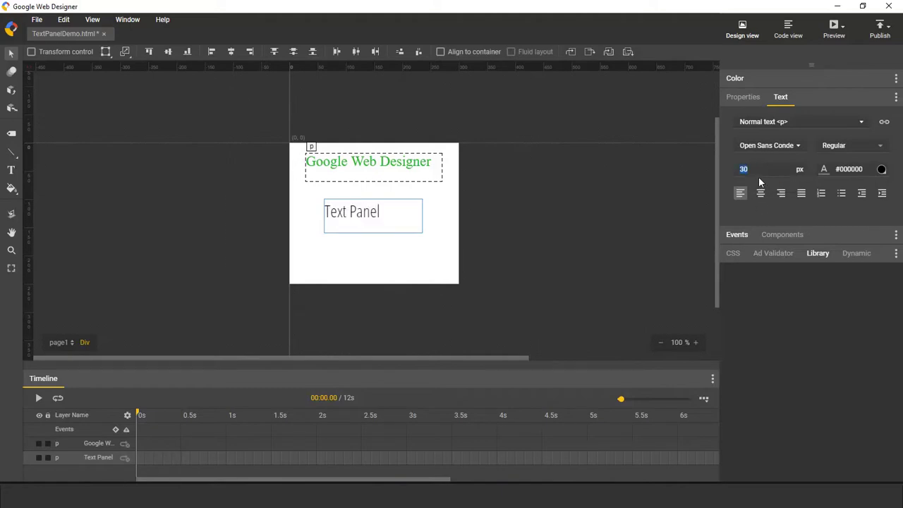
{"action": "left_click", "coordinate": [758, 173]}
{"action": "type", "text": "19"}
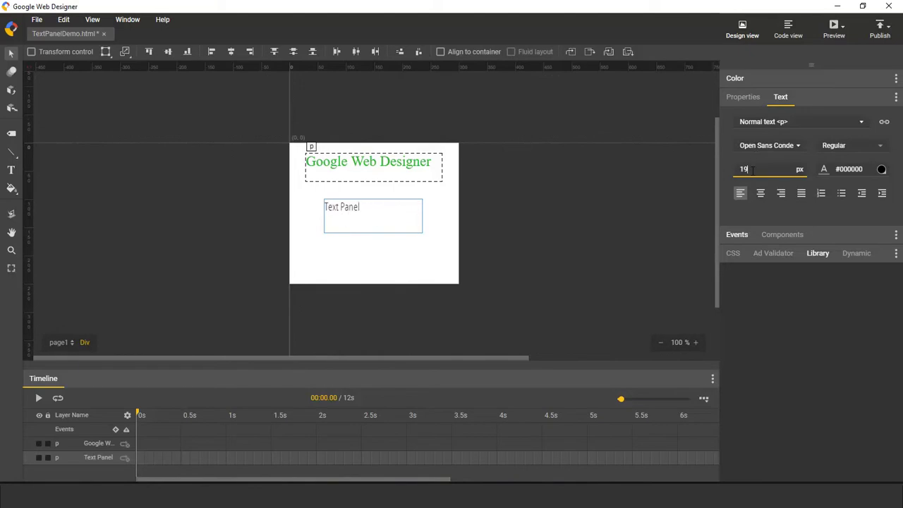
Color the Text Panel text red (#c31717) in the text colour picker
{"action": "left_click", "coordinate": [881, 170]}
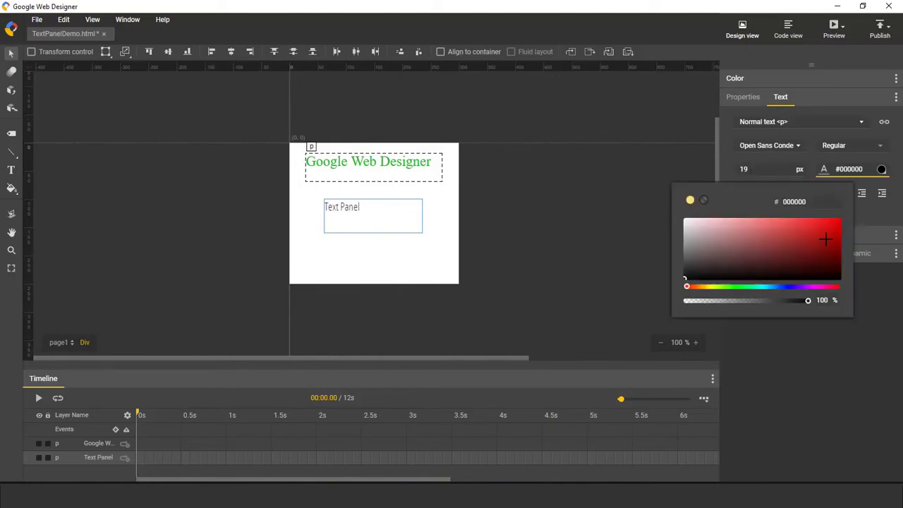
{"action": "left_click", "coordinate": [823, 234]}
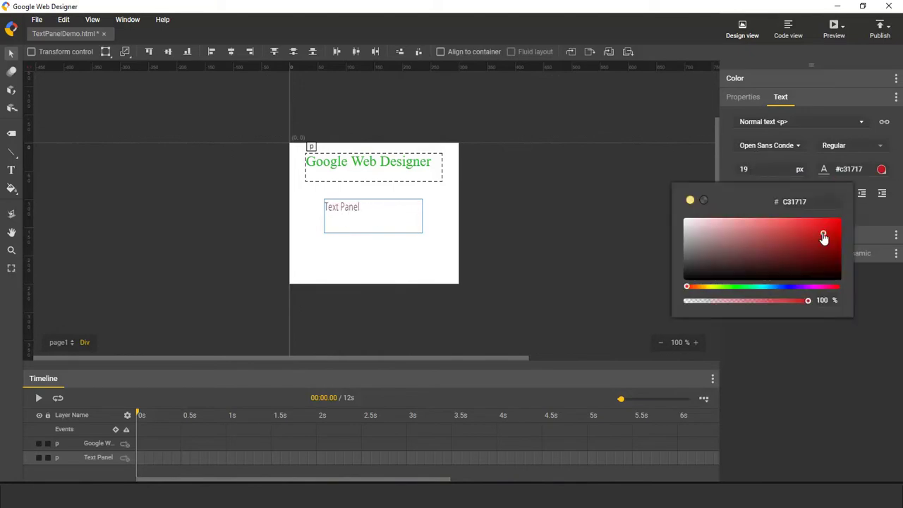
{"action": "left_click", "coordinate": [882, 170]}
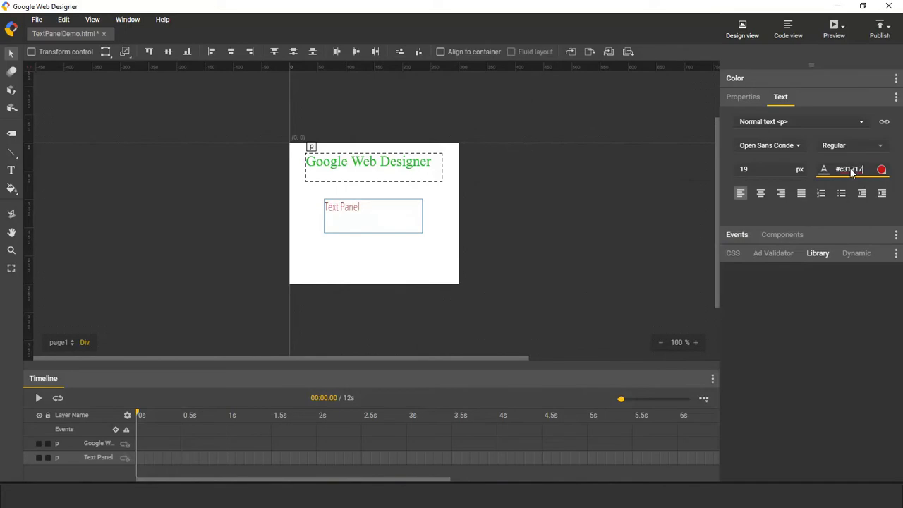
Test centre alignment, numbered list and indent, ending left-aligned with no numbering or indent
{"action": "left_click", "coordinate": [761, 193]}
{"action": "left_click", "coordinate": [742, 194]}
{"action": "left_click", "coordinate": [821, 195]}
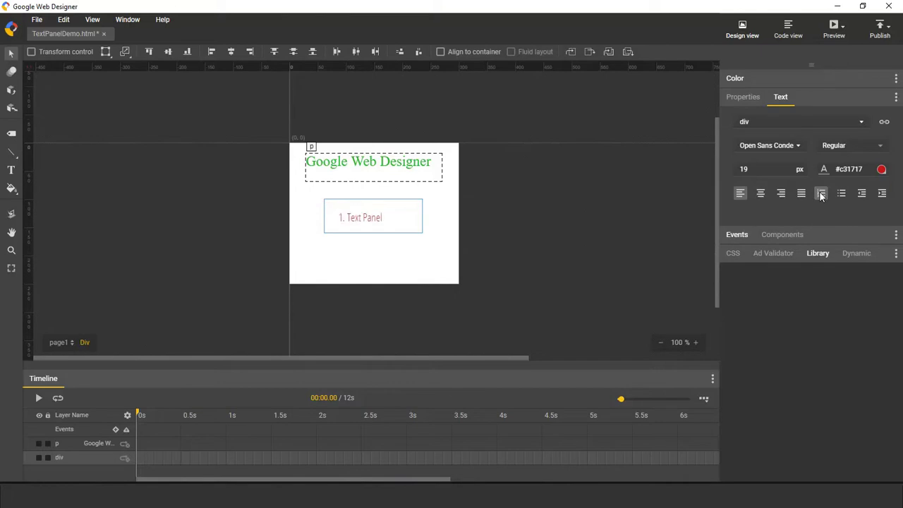
{"action": "left_click", "coordinate": [821, 196]}
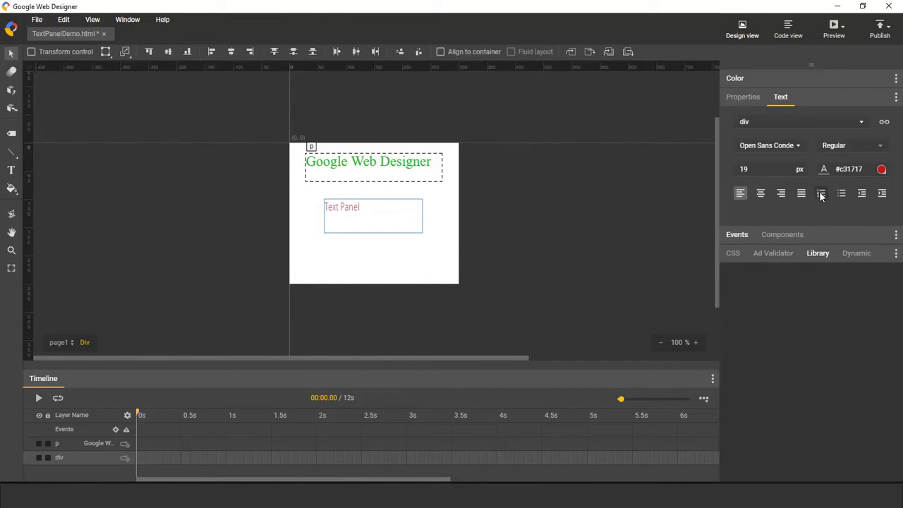
{"action": "left_click", "coordinate": [881, 196]}
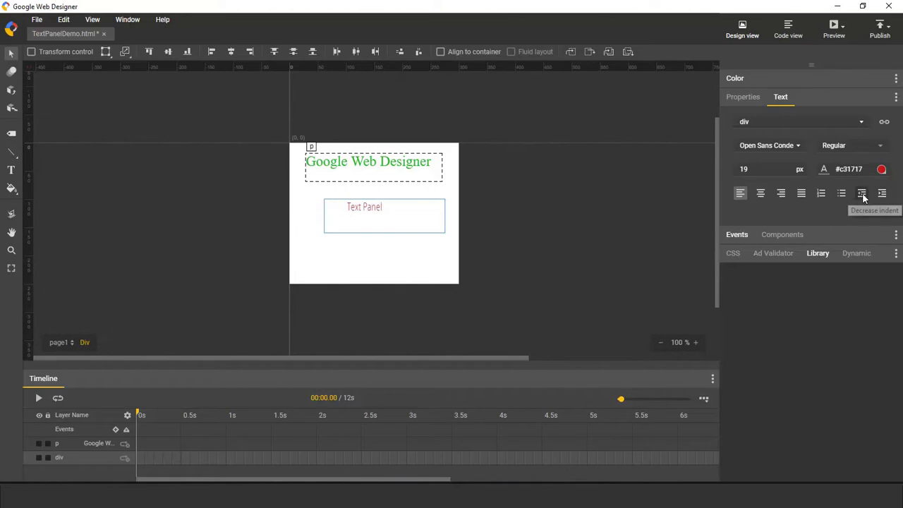
{"action": "left_click", "coordinate": [862, 197]}
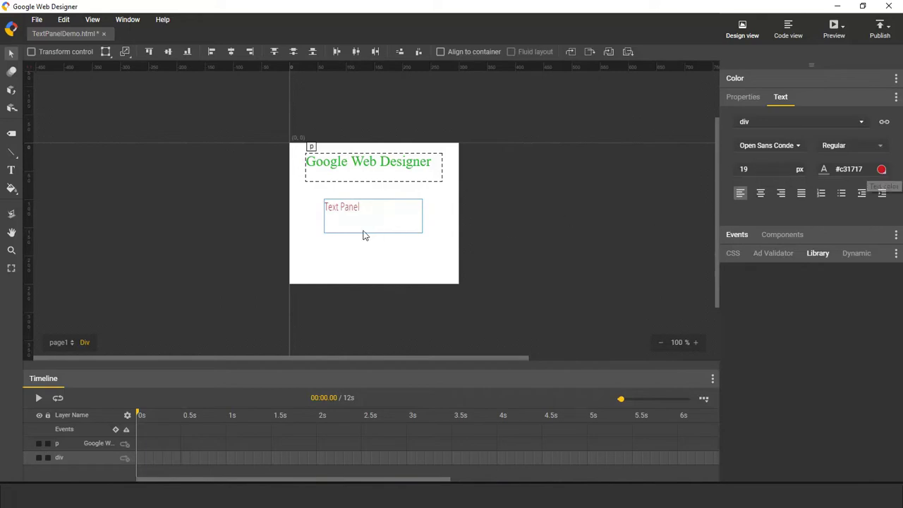
Select the heading, marquee-select it with the Text Panel box, then select all with Ctrl+A
{"action": "left_click", "coordinate": [372, 178]}
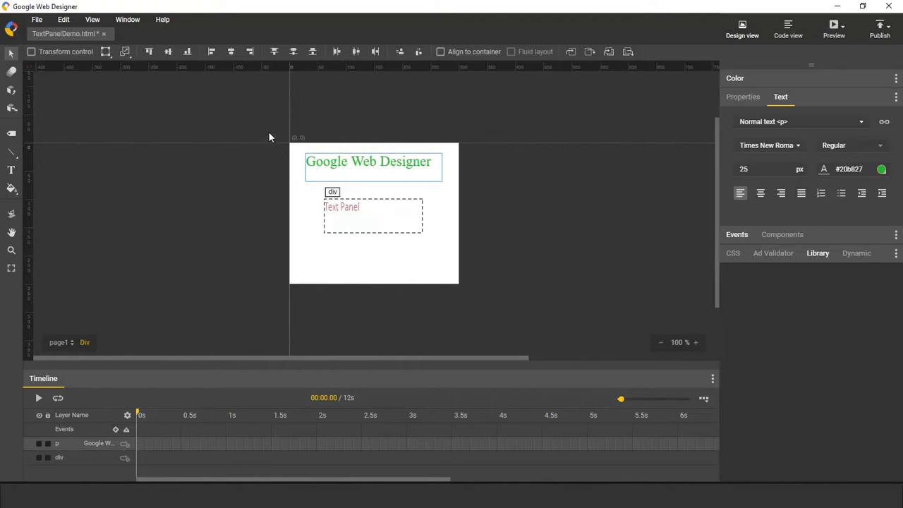
{"action": "left_click_drag", "start_coordinate": [268, 136], "coordinate": [464, 226]}
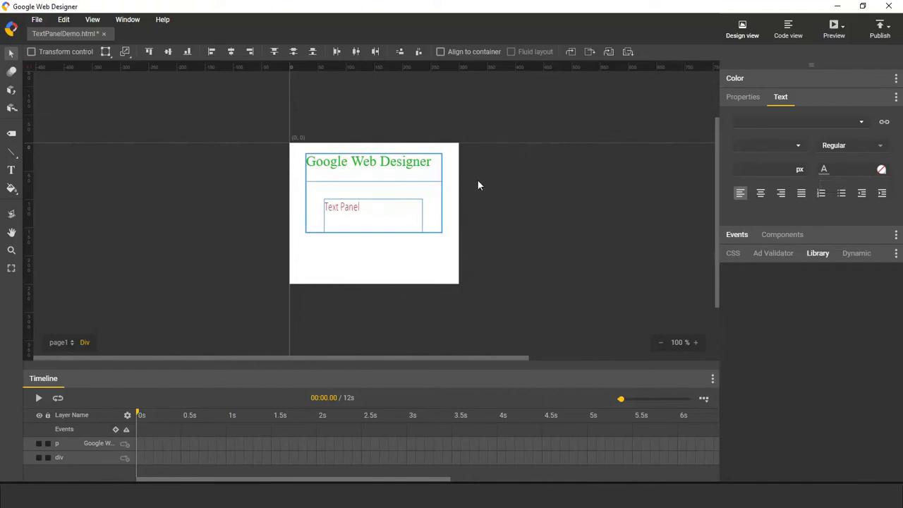
{"action": "key", "text": "ctrl+a"}
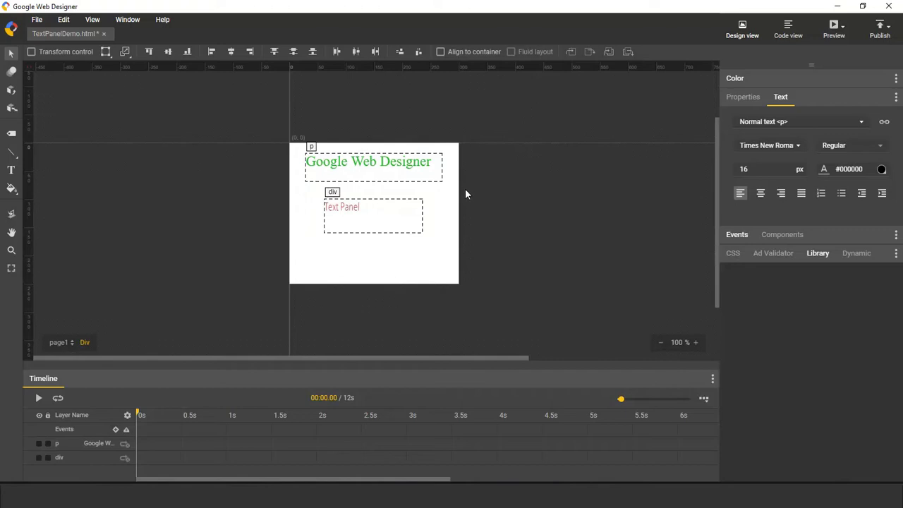
Create a 30 px red (#ce1010) text box reading 'Text' below the Text Panel box
{"action": "left_click", "coordinate": [11, 170]}
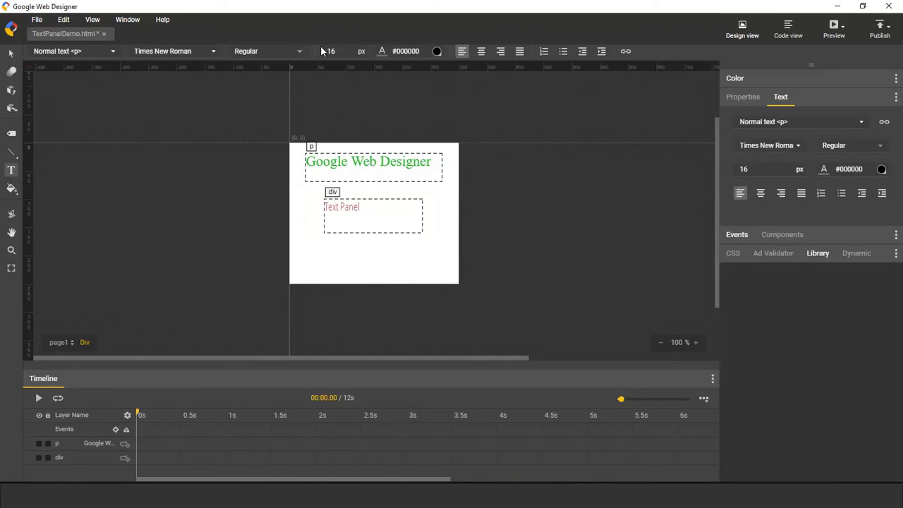
{"action": "left_click", "coordinate": [761, 170]}
{"action": "type", "text": "30"}
{"action": "key", "text": "Return"}
{"action": "left_click", "coordinate": [881, 170]}
{"action": "left_click", "coordinate": [829, 230]}
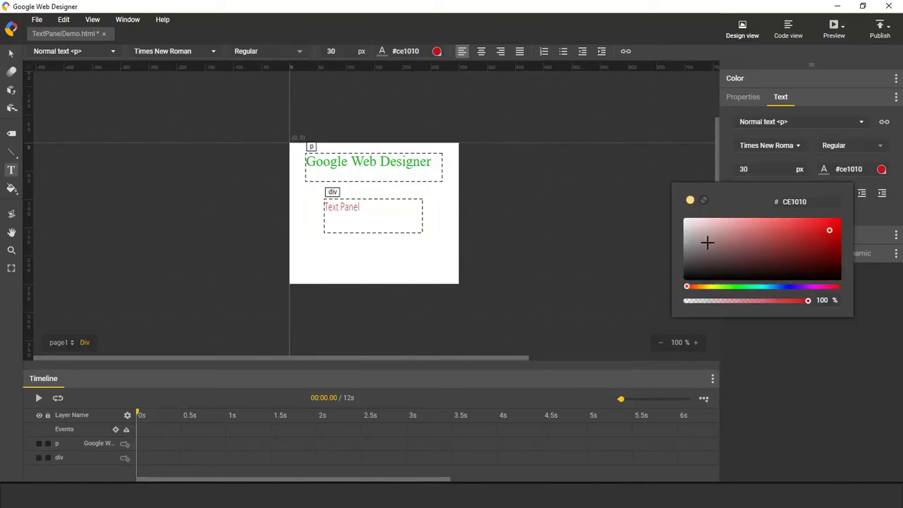
{"action": "left_click", "coordinate": [882, 170]}
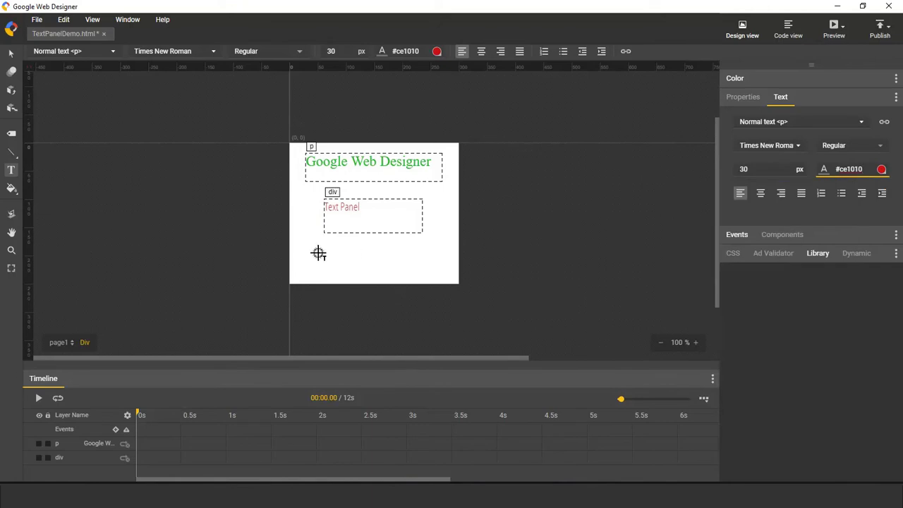
{"action": "left_click_drag", "start_coordinate": [318, 245], "coordinate": [419, 284]}
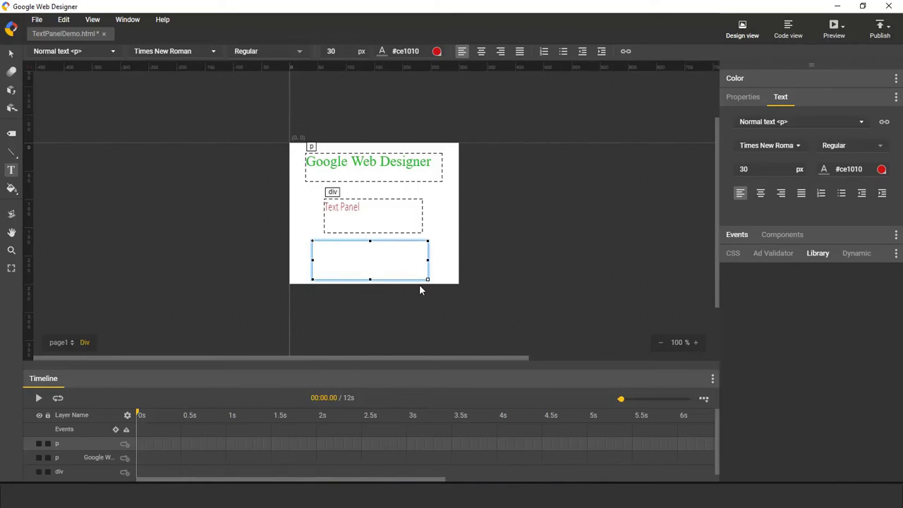
{"action": "type", "text": "Text"}
Resize just the word 'Panel' to 30 px, leaving 'Text' at 19 px, then deselect the box
{"action": "left_click", "coordinate": [371, 215]}
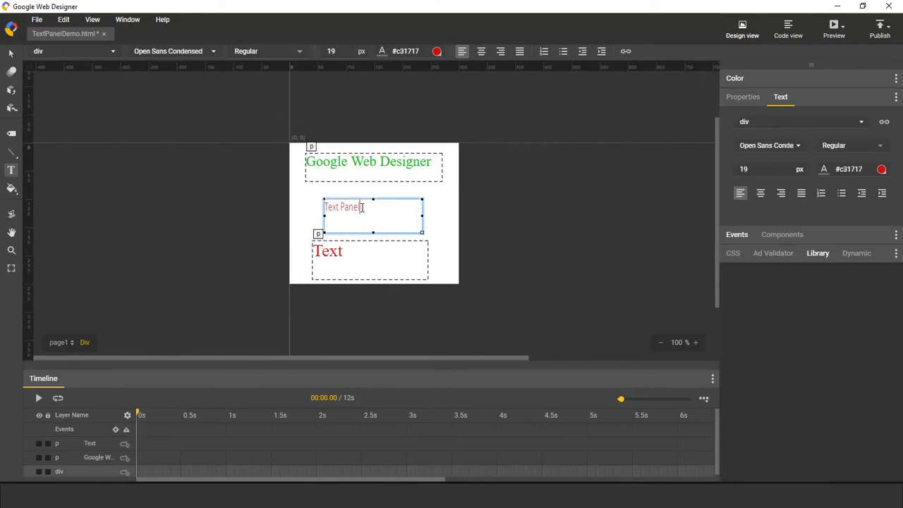
{"action": "left_click_drag", "start_coordinate": [361, 206], "coordinate": [340, 206]}
{"action": "left_click", "coordinate": [338, 51]}
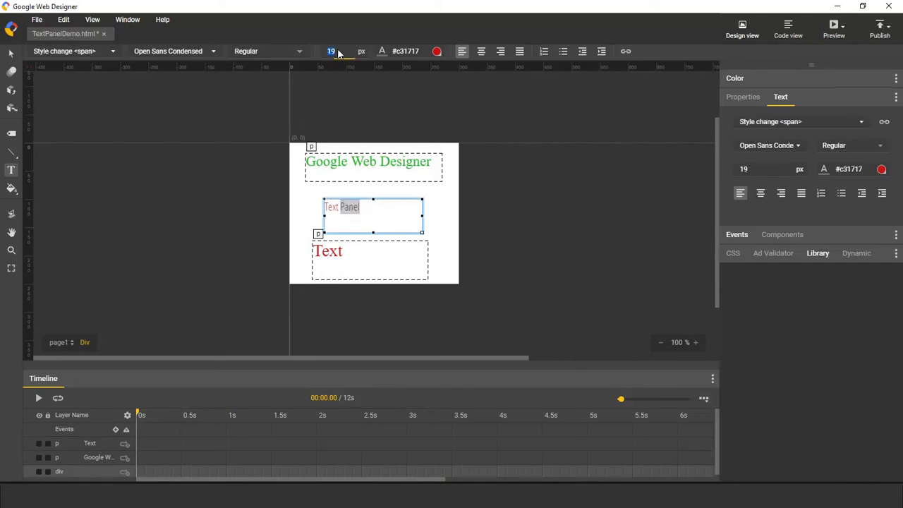
{"action": "type", "text": "30"}
{"action": "key", "text": "Return"}
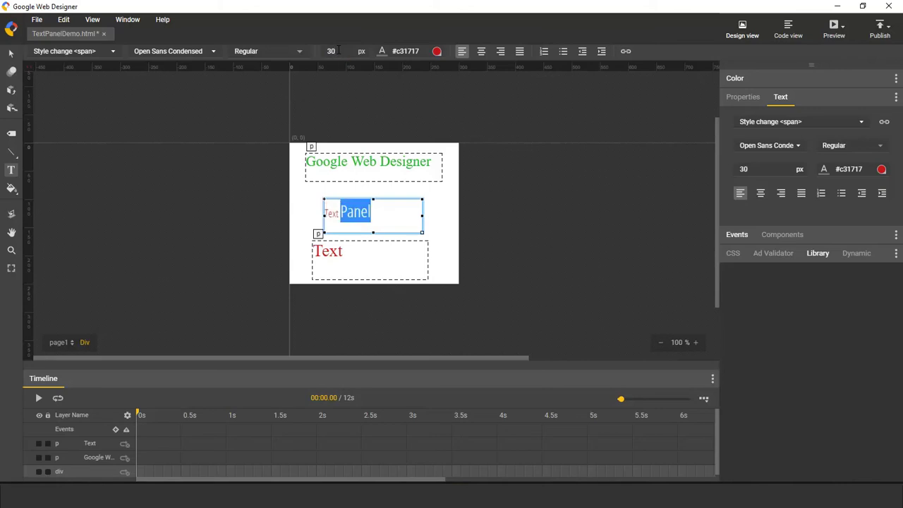
{"action": "left_click", "coordinate": [450, 205]}
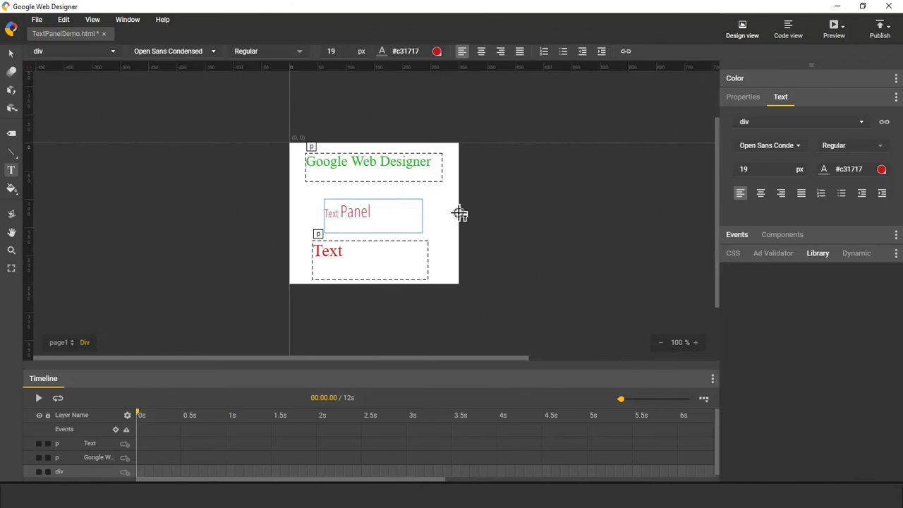
{"action": "left_click", "coordinate": [455, 210]}
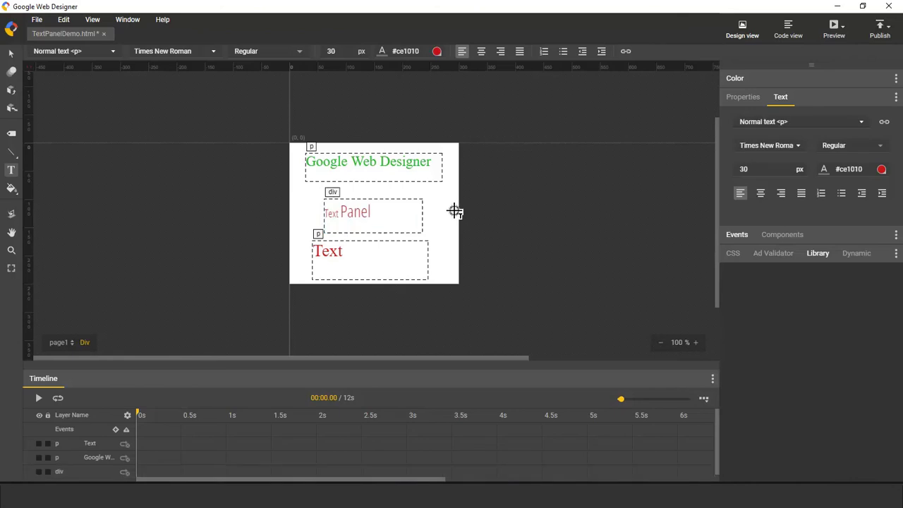